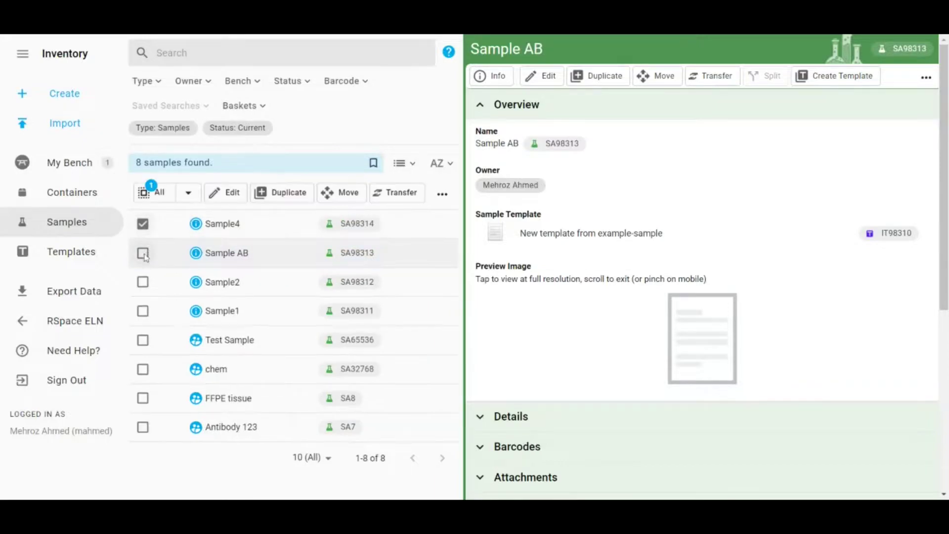
Put Sample AB, Sample2 and Sample1, with Sample4, into a new basket named 'Basket 1'.
click(143, 253)
click(143, 282)
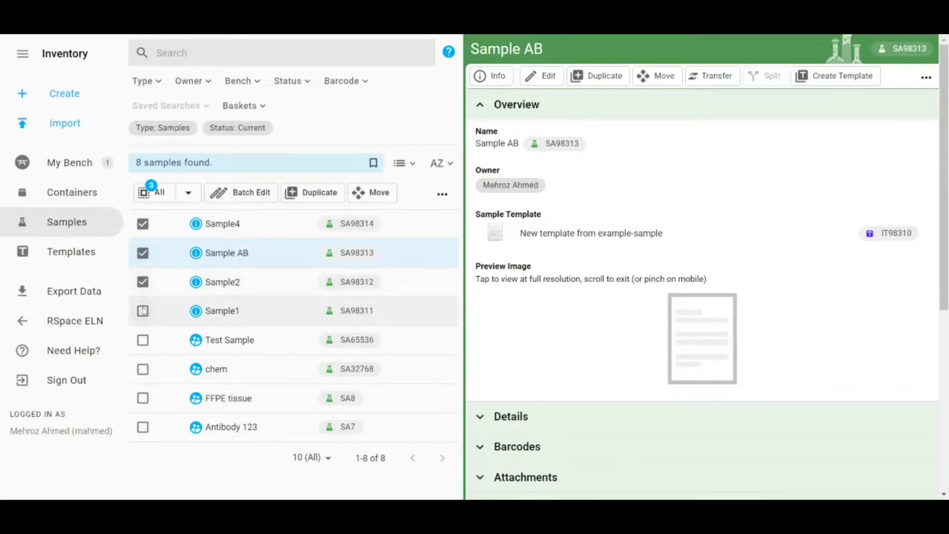
click(143, 310)
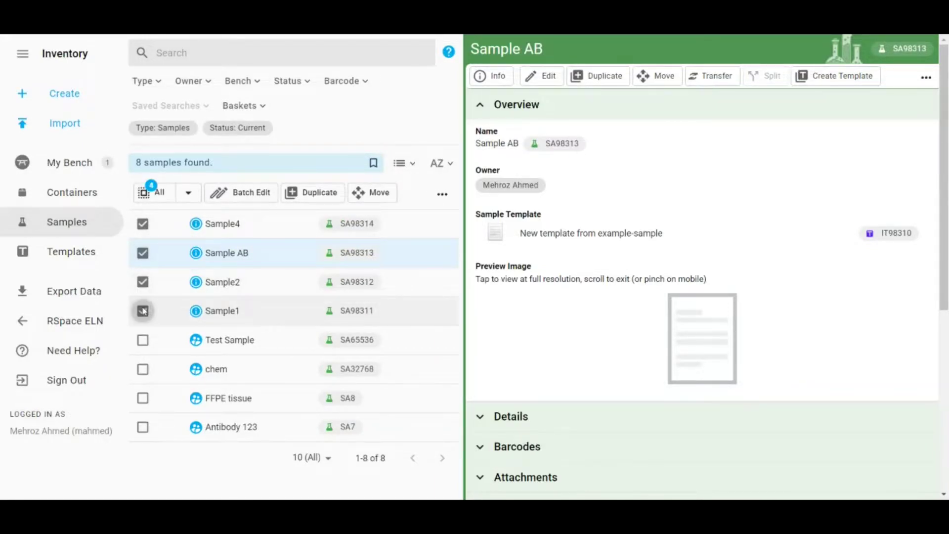
click(441, 193)
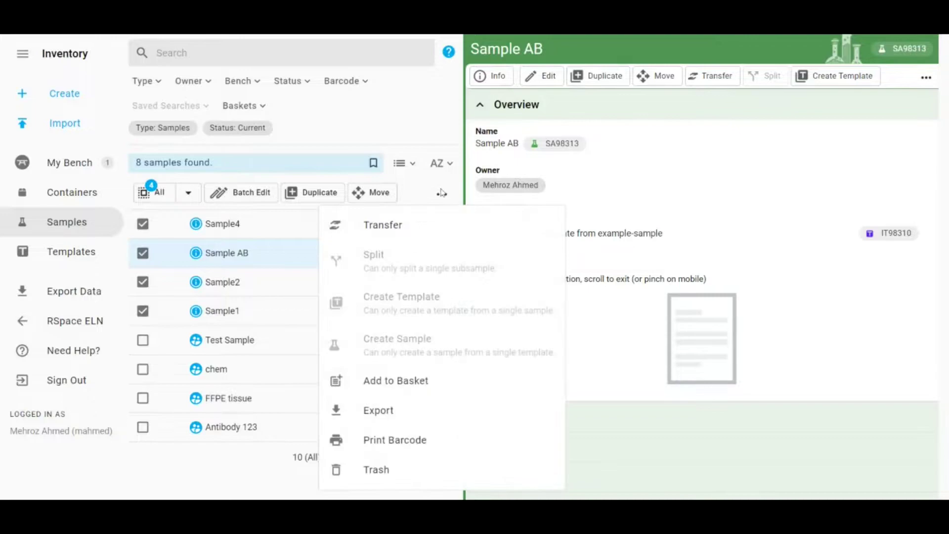
click(410, 387)
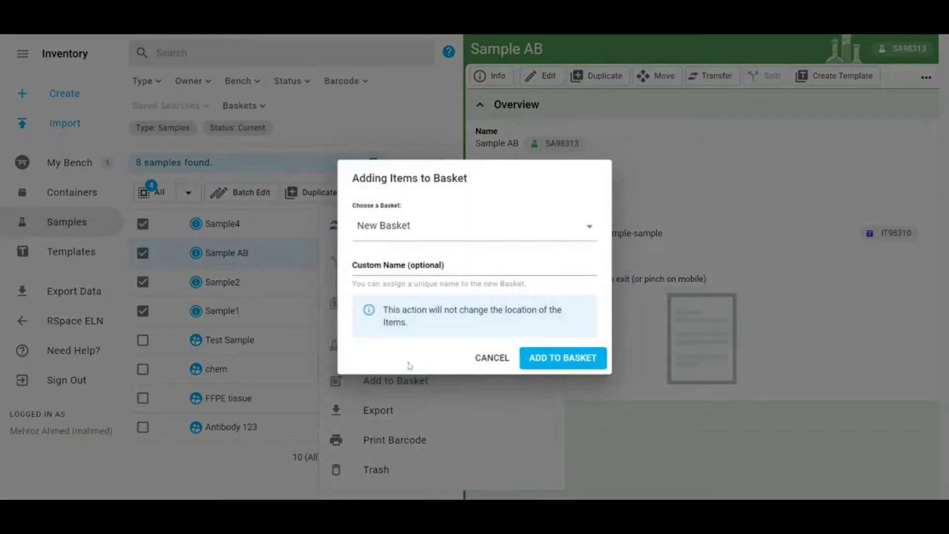
click(407, 275)
text(B)
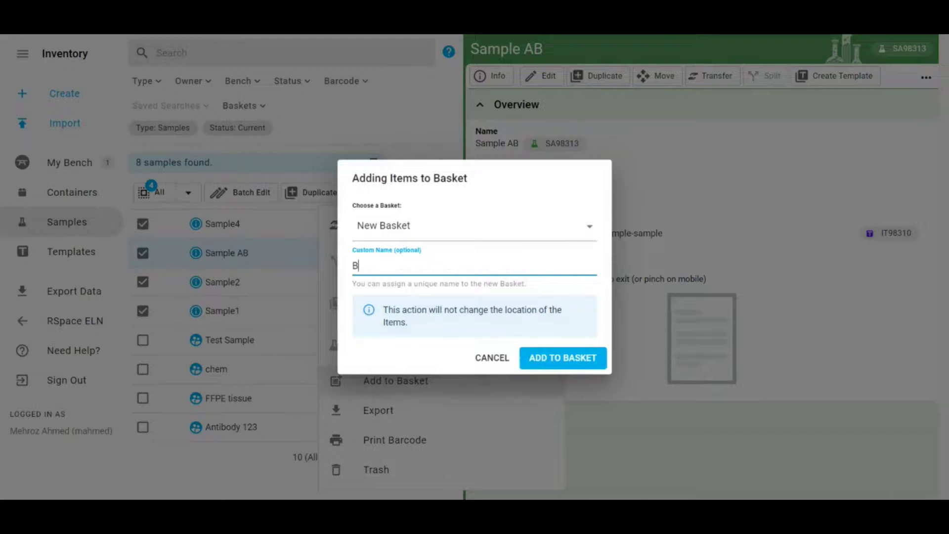
text(asket 1)
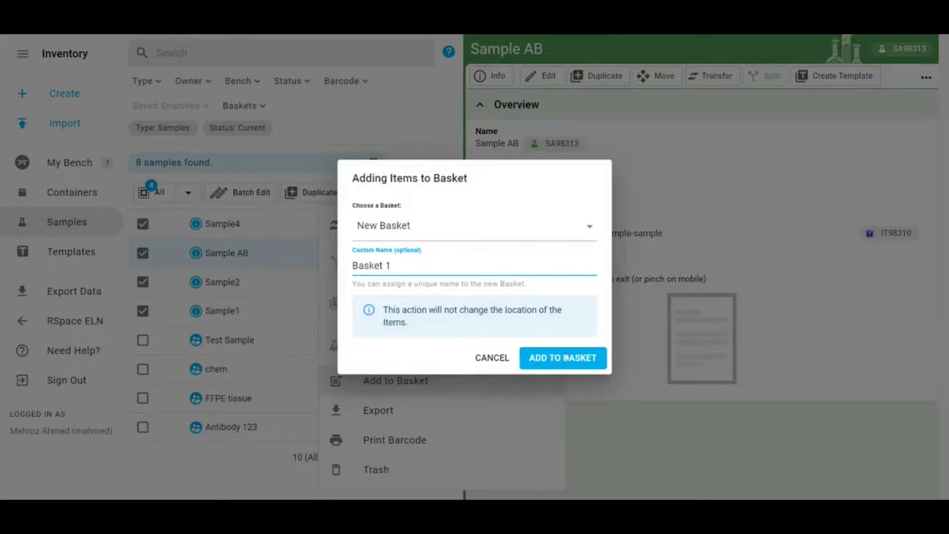
click(578, 361)
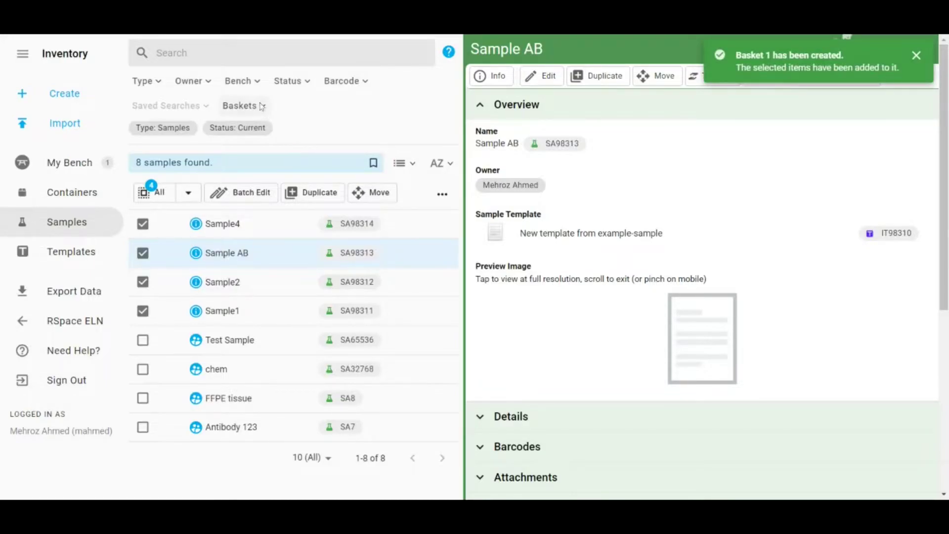
View Basket 1's items, rename the basket to 'Basket A', then delete it.
click(249, 115)
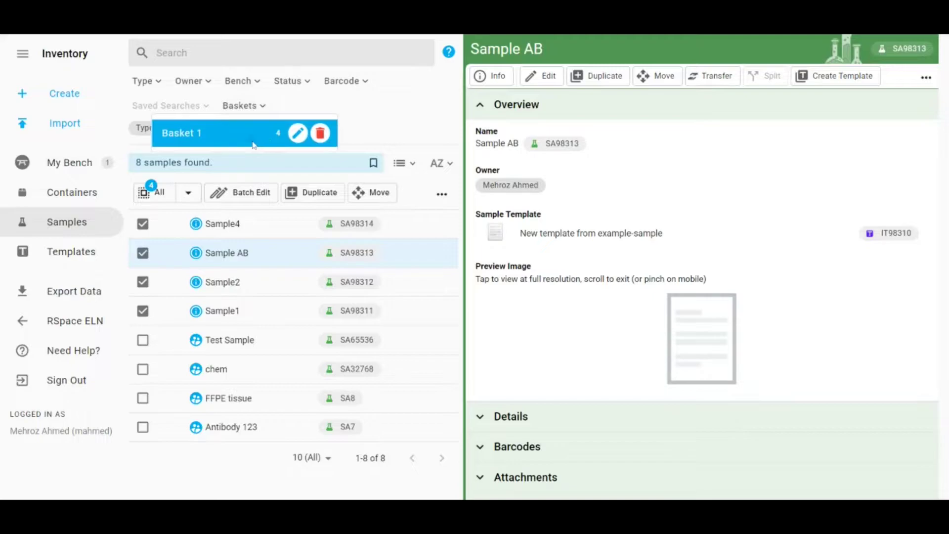
click(254, 145)
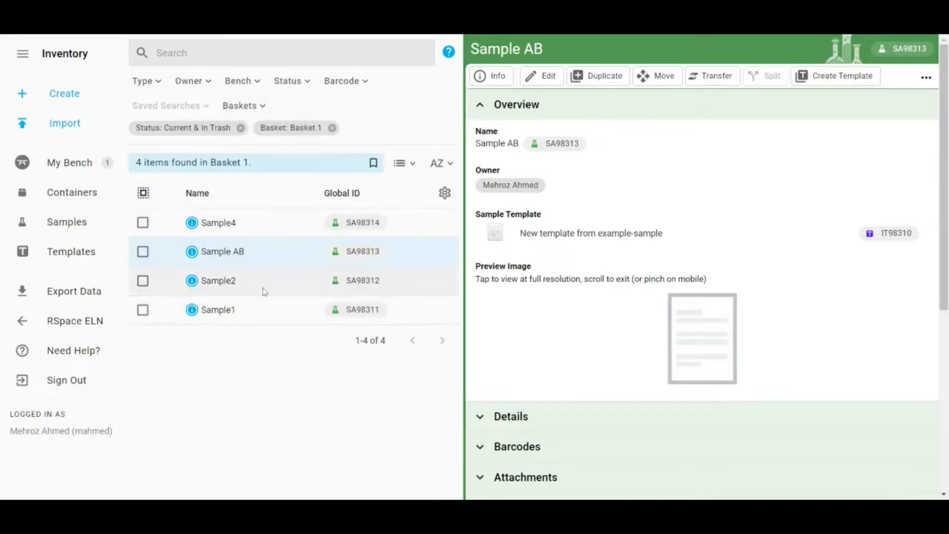
click(258, 113)
click(297, 134)
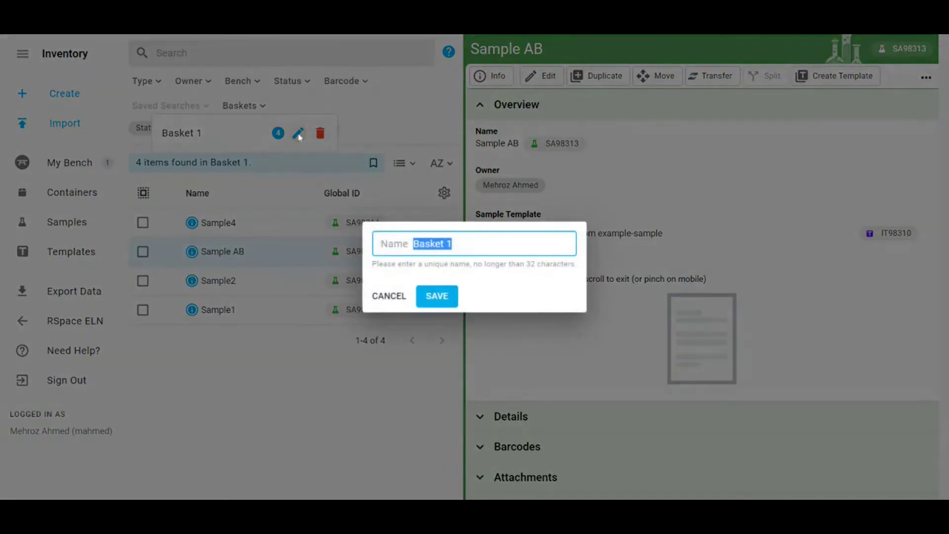
text(Basket A)
click(427, 291)
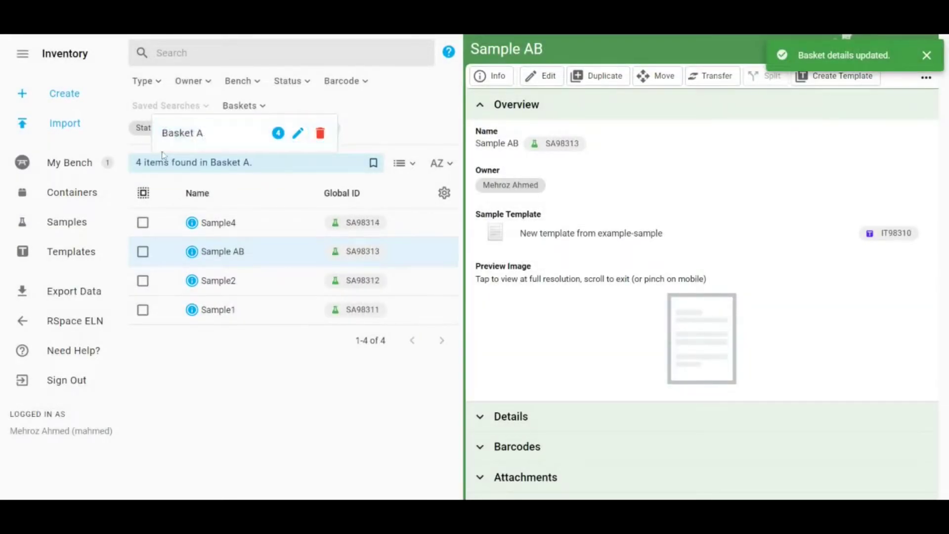
click(321, 134)
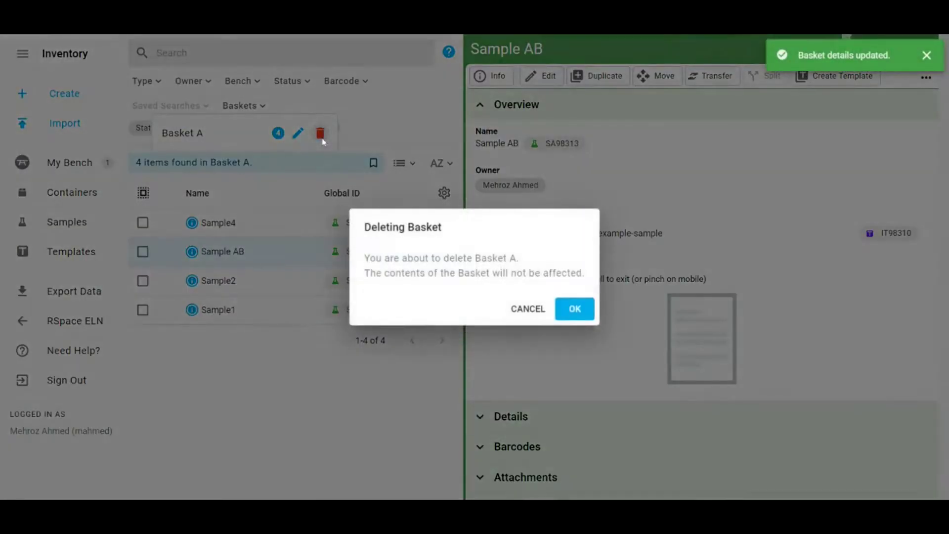
click(584, 312)
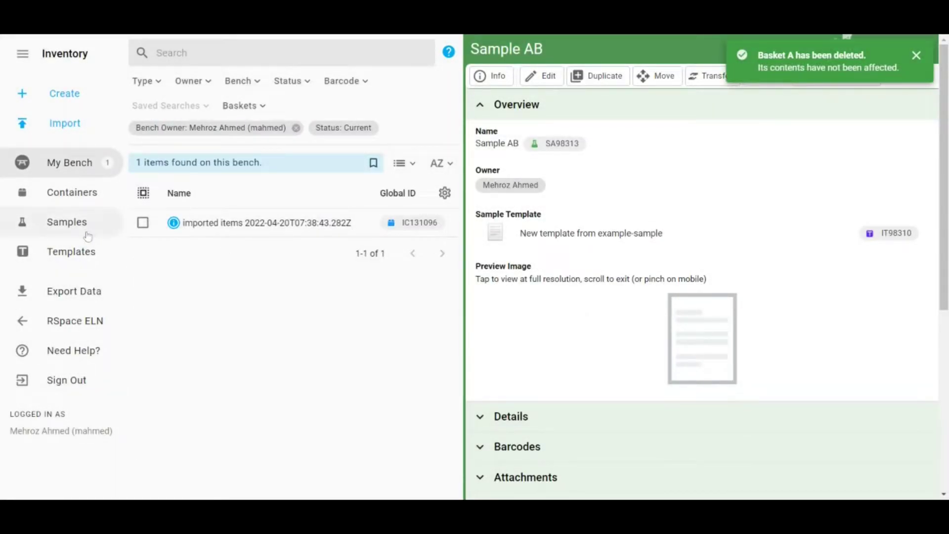
Return to the full samples list and toggle Sample AB's Overview section open and closed.
click(87, 235)
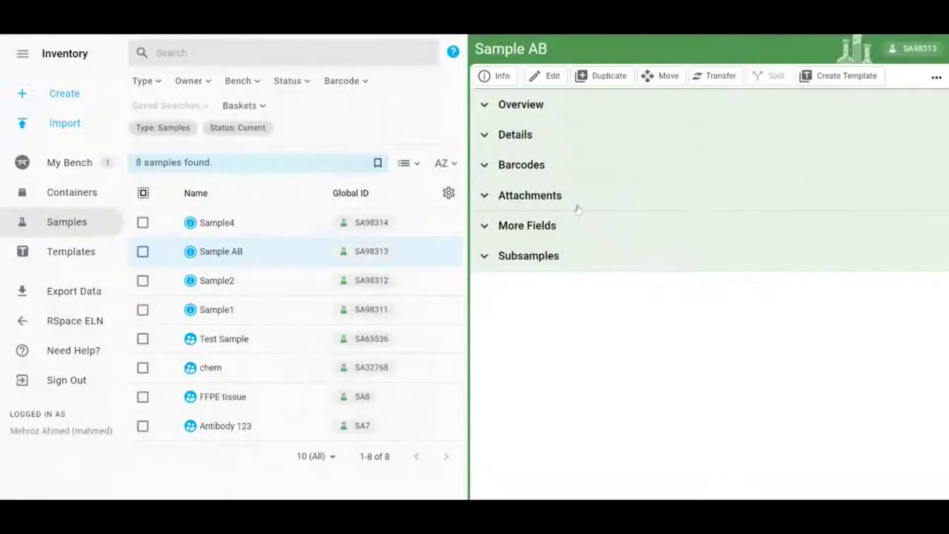
click(496, 105)
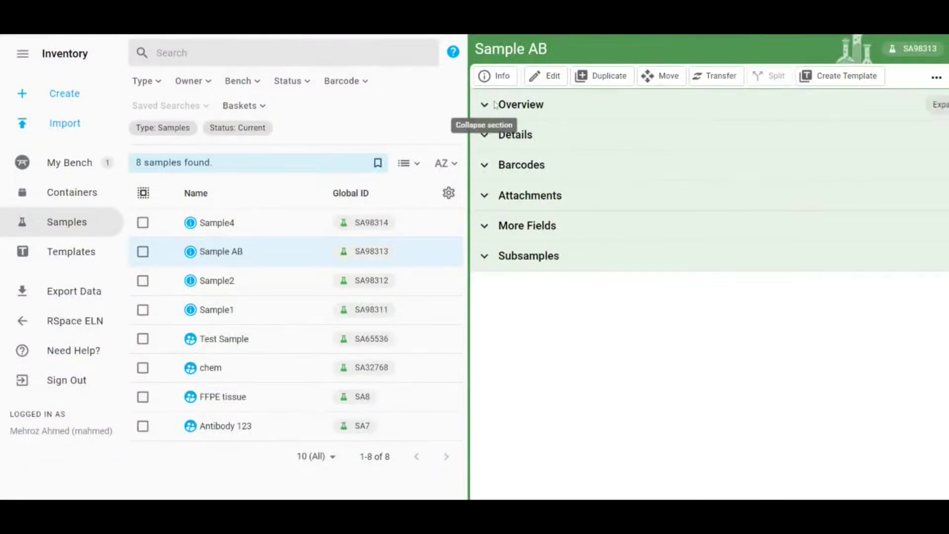
click(495, 105)
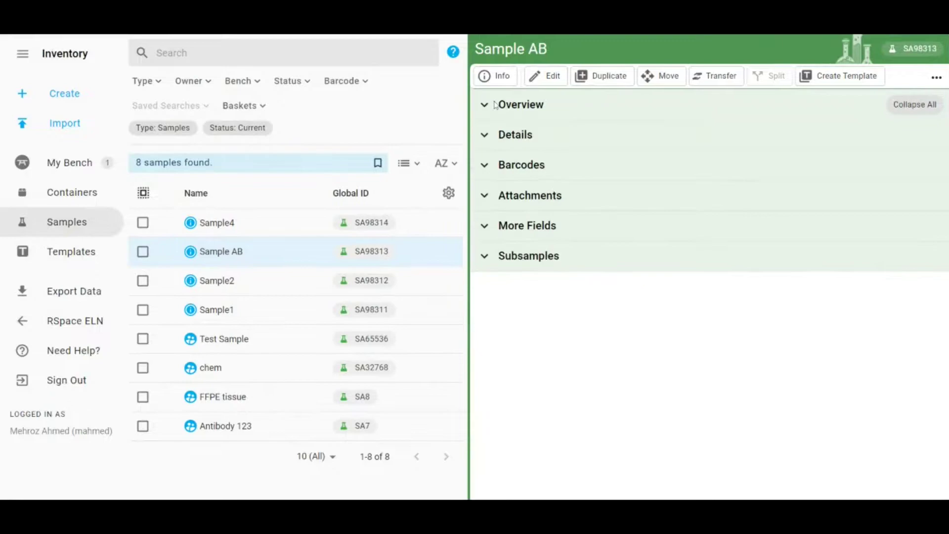
click(797, 116)
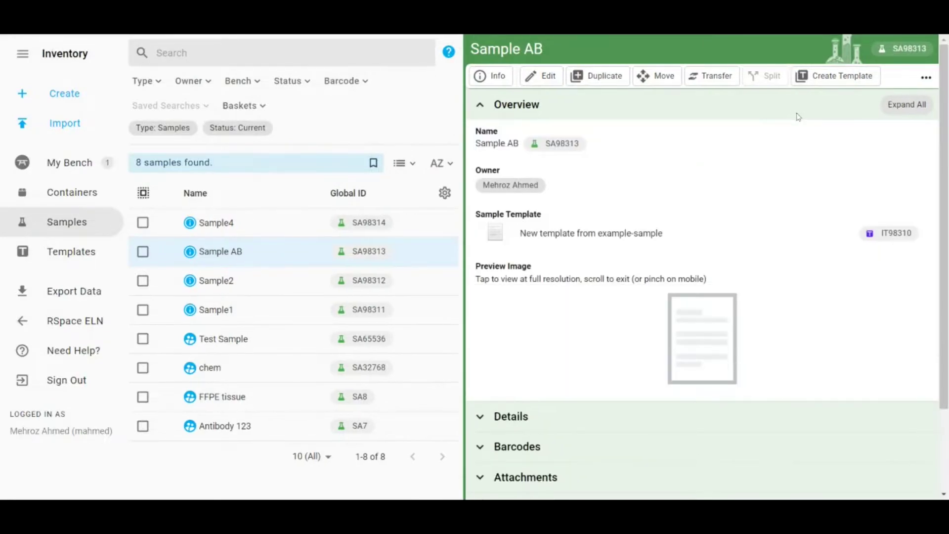
Expand all of Sample AB's detail sections, look through them, then collapse them all.
click(902, 112)
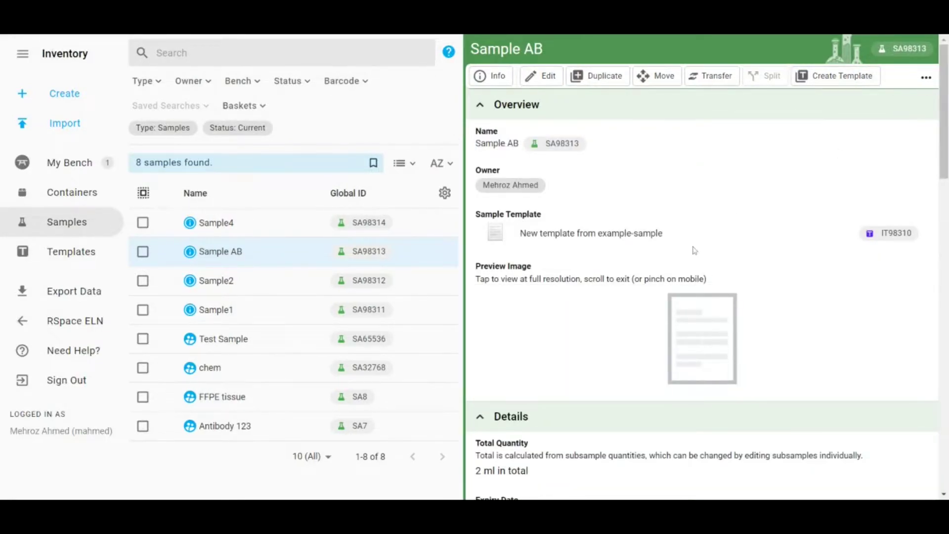
scroll(694, 251, down, 6)
scroll(694, 250, down, 3)
scroll(693, 250, up, 10)
click(673, 114)
click(912, 105)
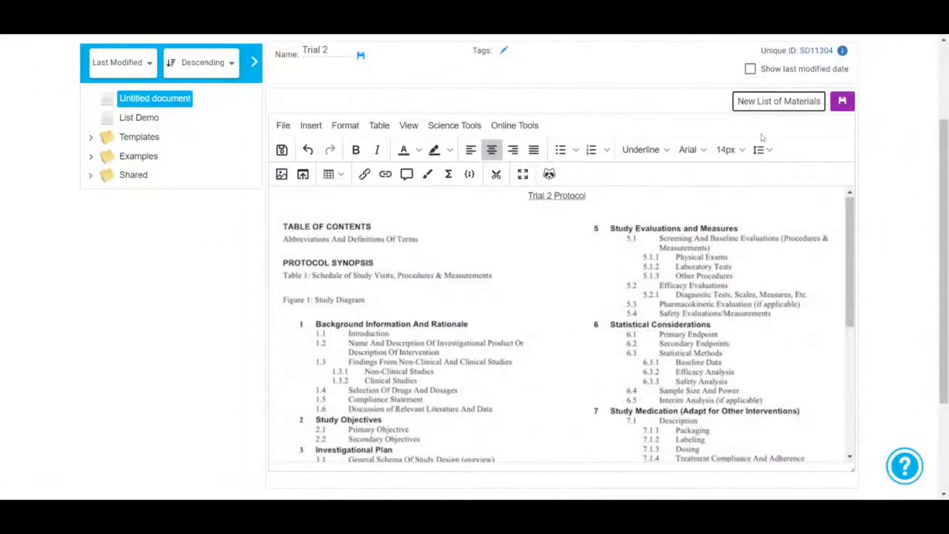
Create and save List #1 in Trial 2 with SubSampleA and SubSampleB picked from inventory.
click(773, 101)
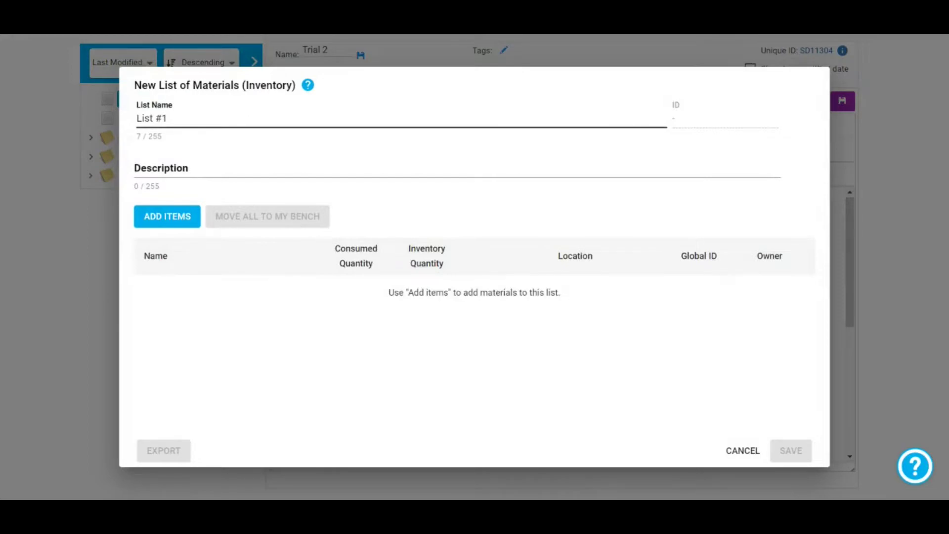
click(261, 163)
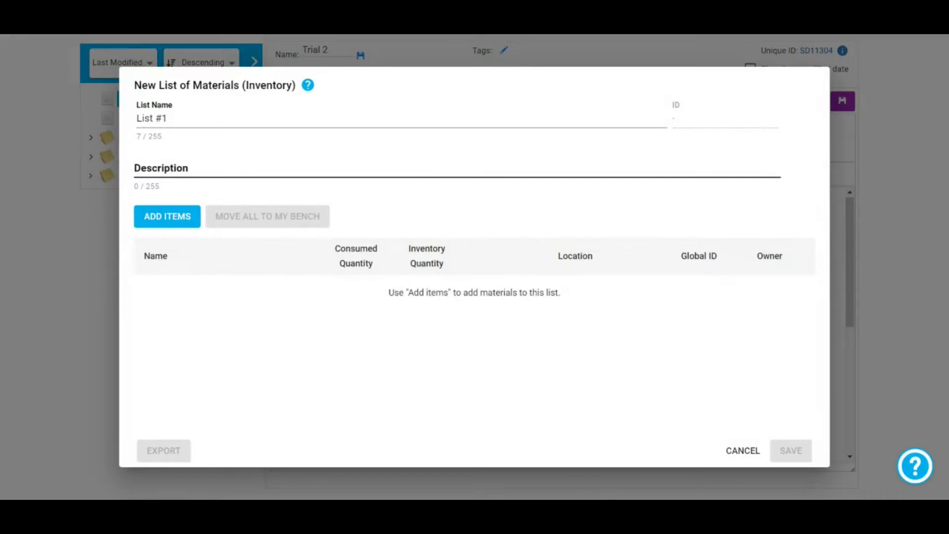
click(183, 213)
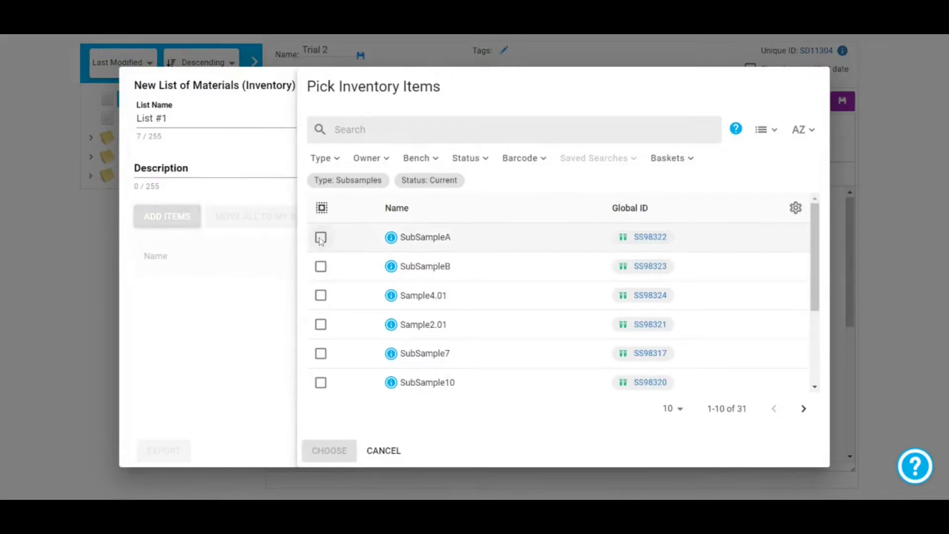
click(320, 238)
click(321, 269)
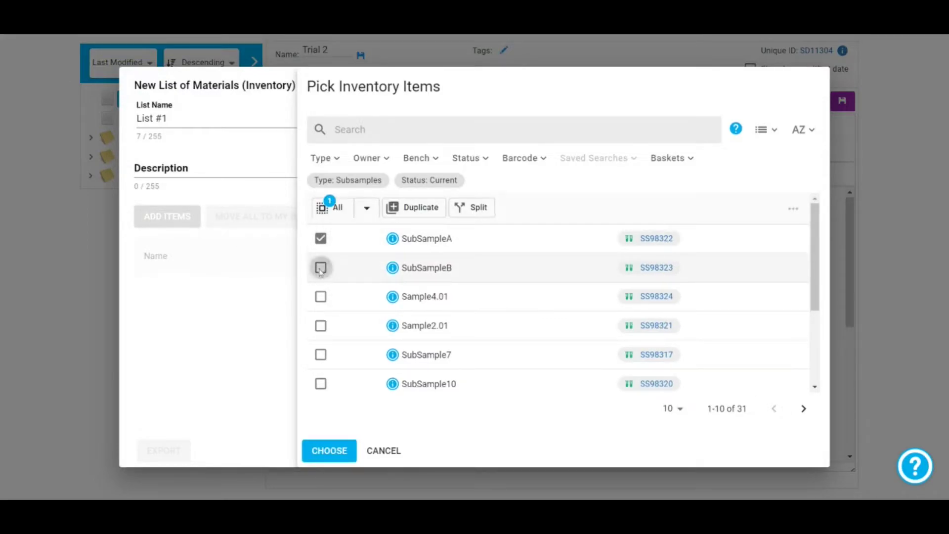
click(325, 452)
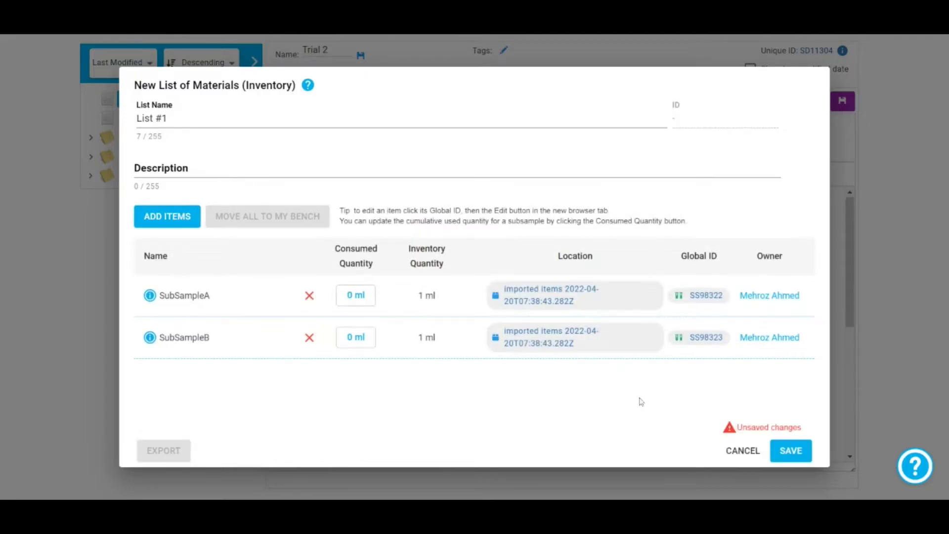
click(793, 451)
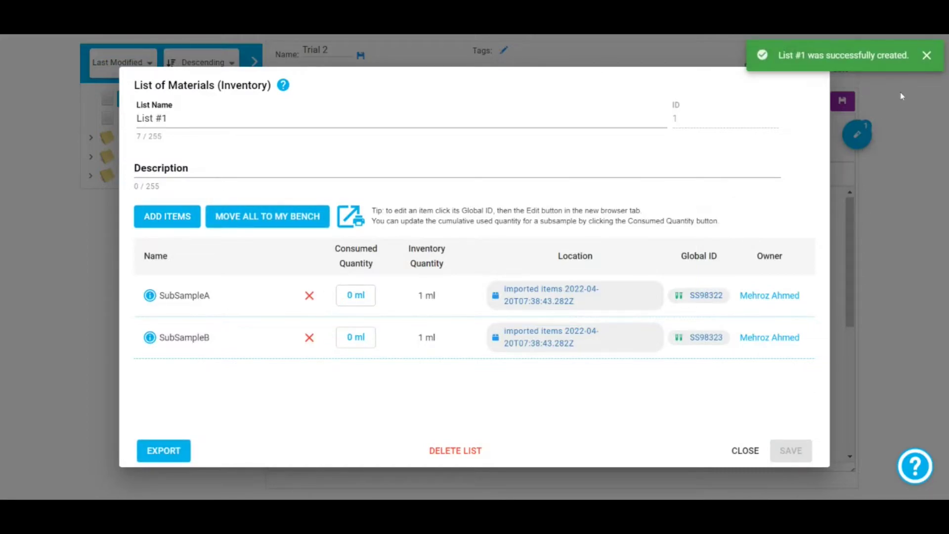
click(926, 55)
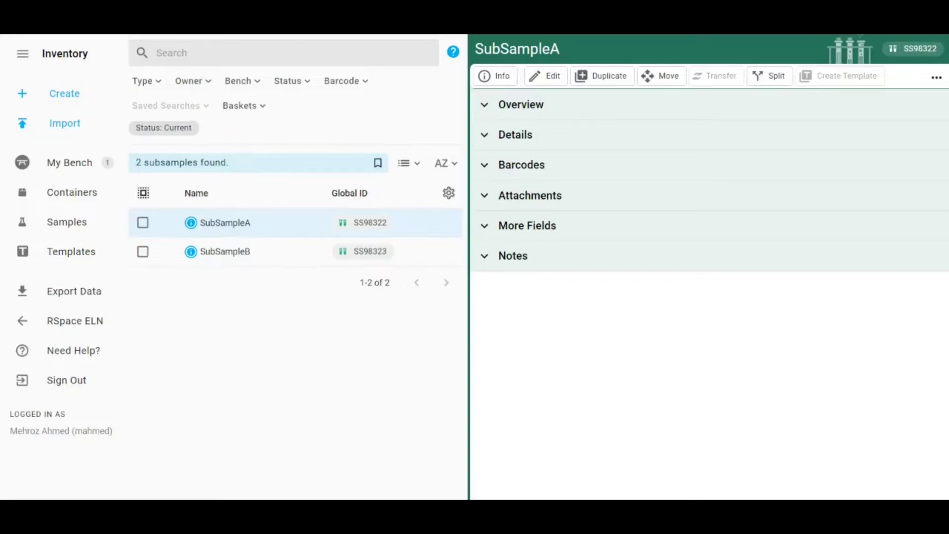
Check SubSampleA's linked documents: Trial 2 and List Demo.
click(498, 79)
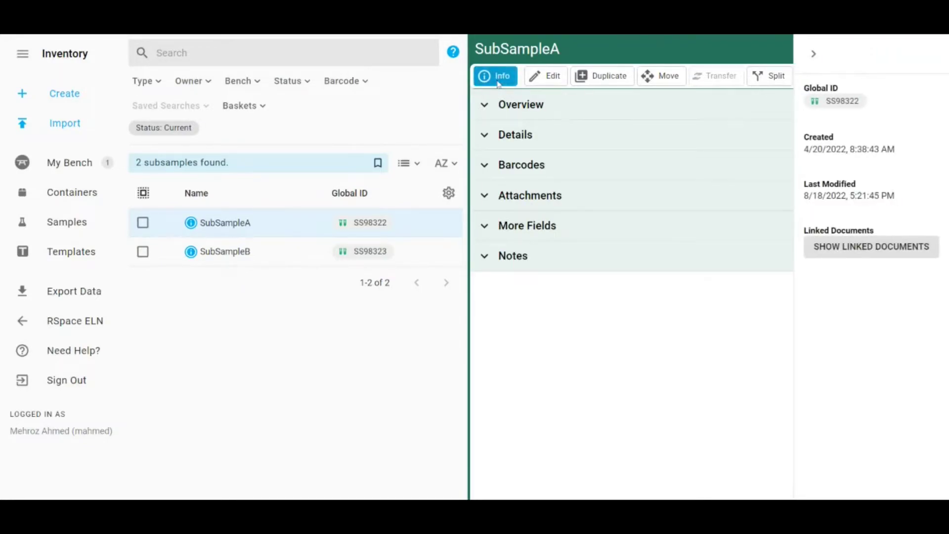
click(848, 245)
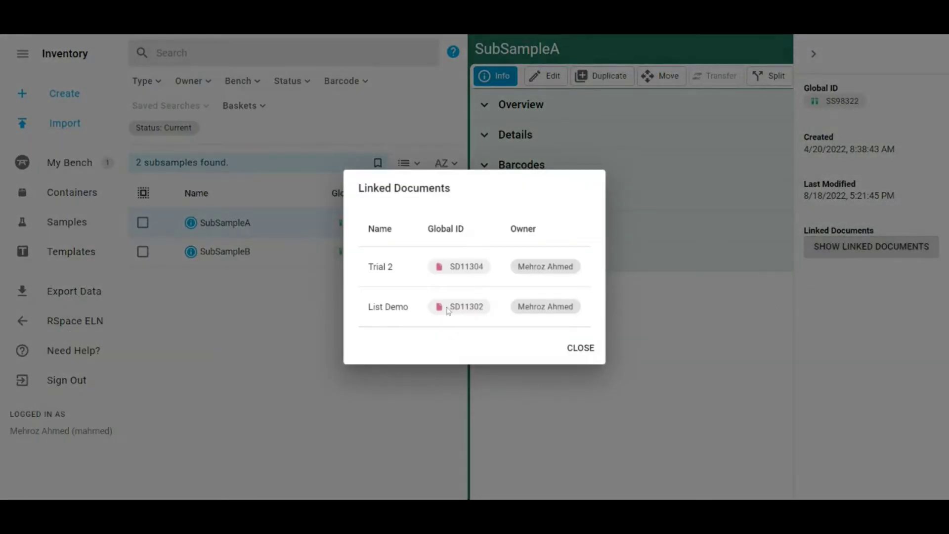
click(577, 346)
Check SubSampleB's linked documents: Trial 2.
click(261, 257)
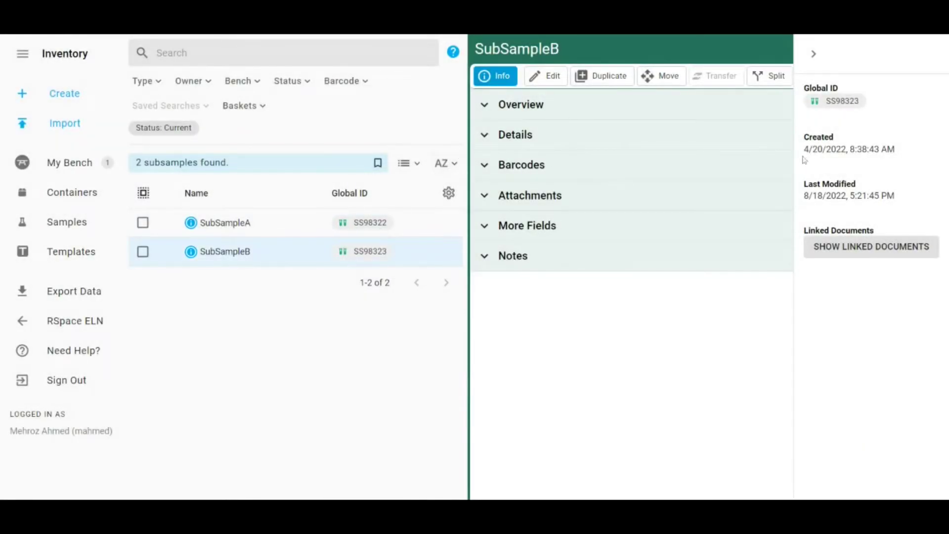
click(874, 254)
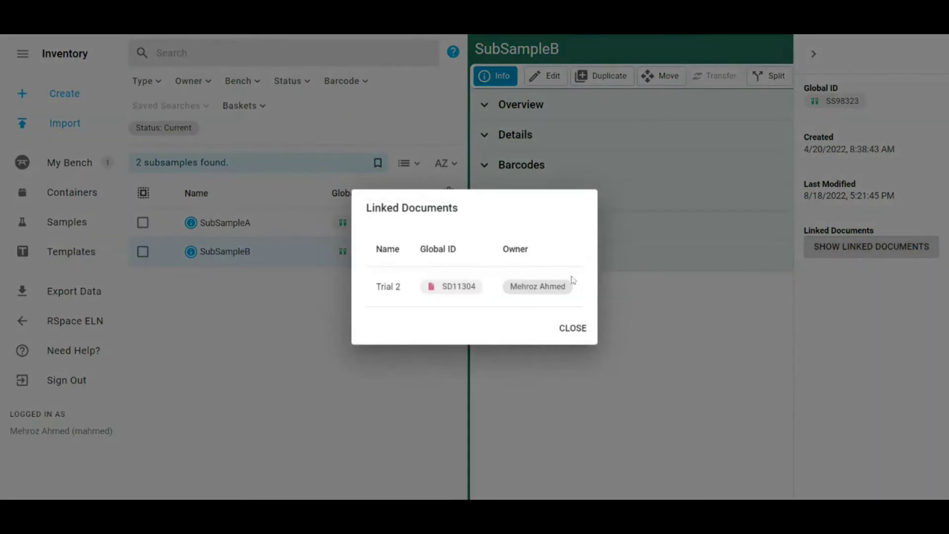
click(583, 331)
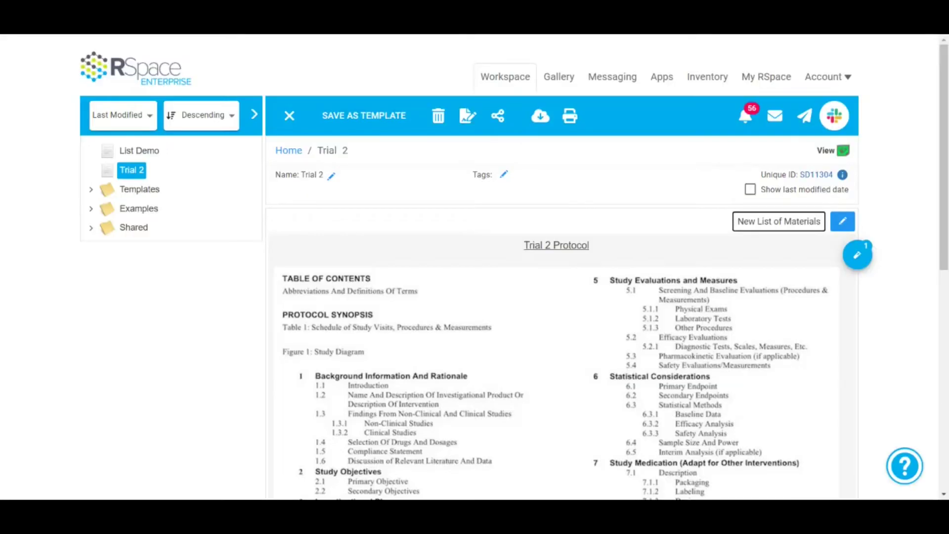
Expand Trial 2's attached Inventory Items and follow the SubSampleA link into Inventory.
scroll(558, 297, down, 8)
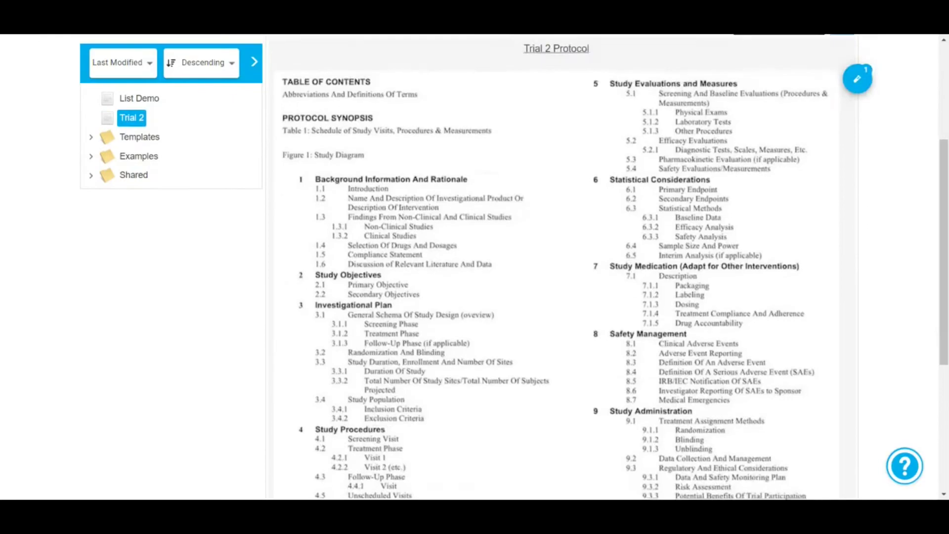
scroll(558, 267, down, 1)
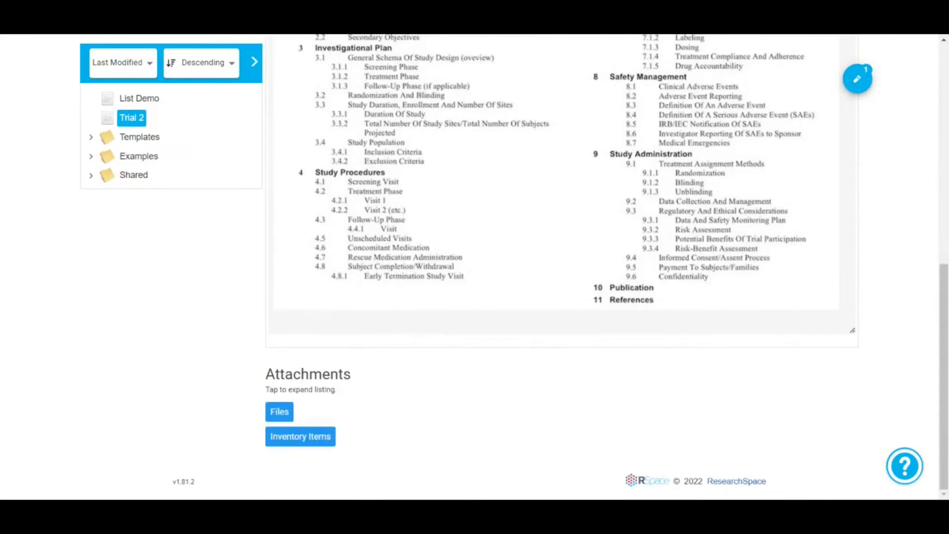
click(318, 442)
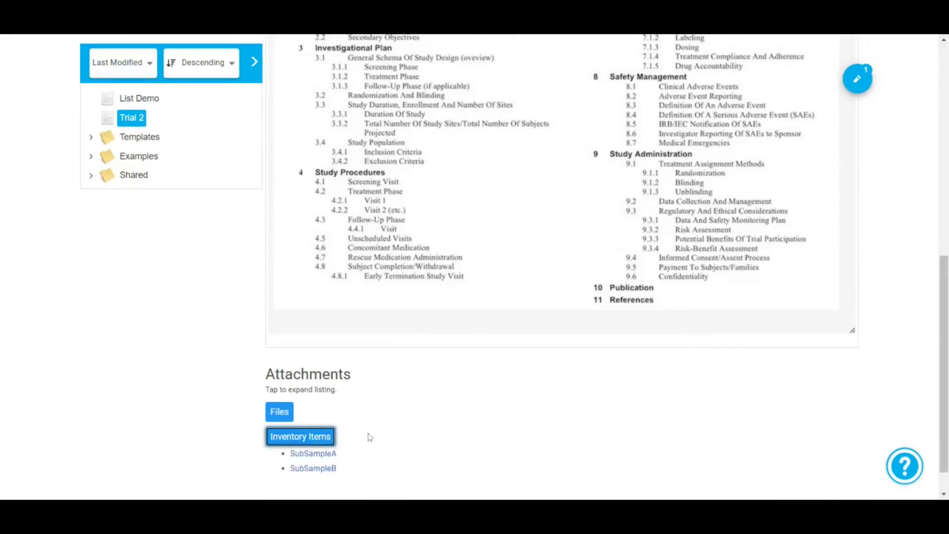
scroll(370, 437, down, 1)
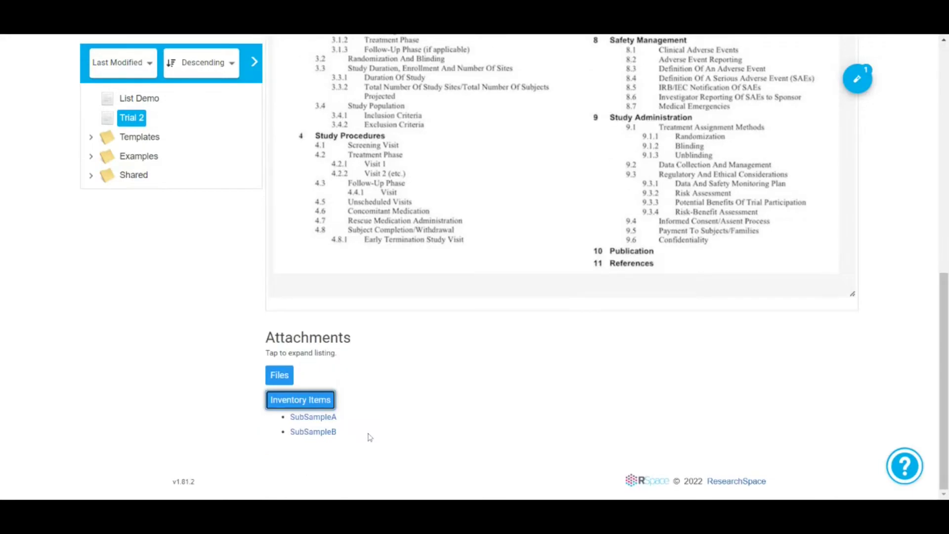
click(328, 422)
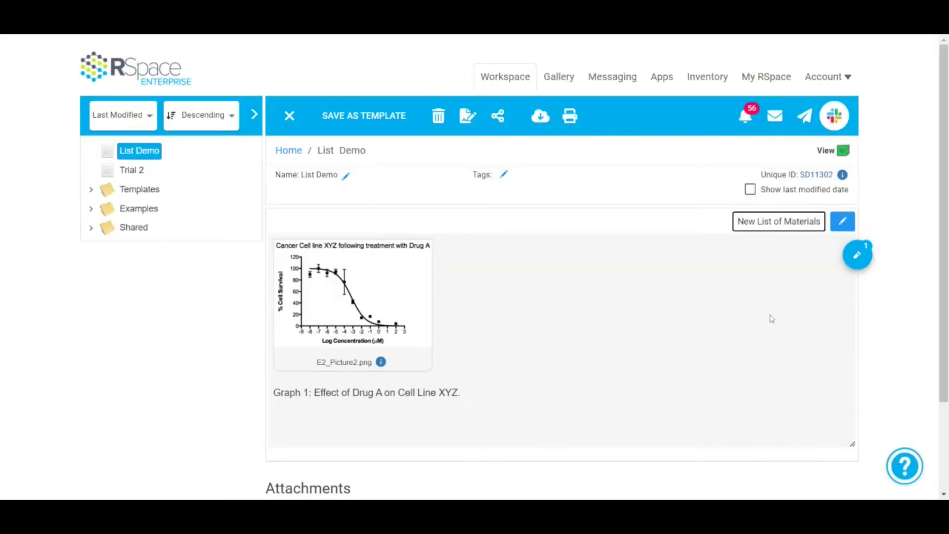
Add SubSampleB to List #2 in the List Demo document and save the list.
click(860, 255)
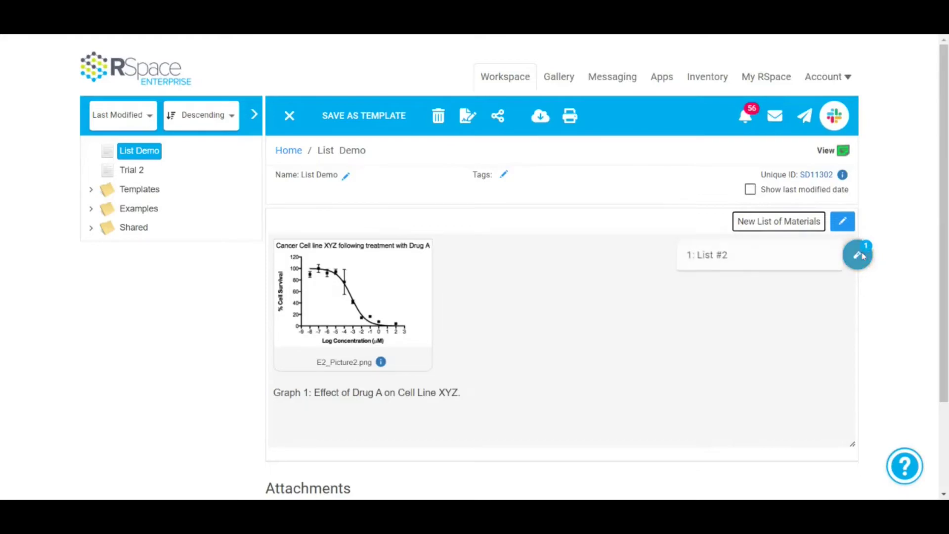
click(724, 262)
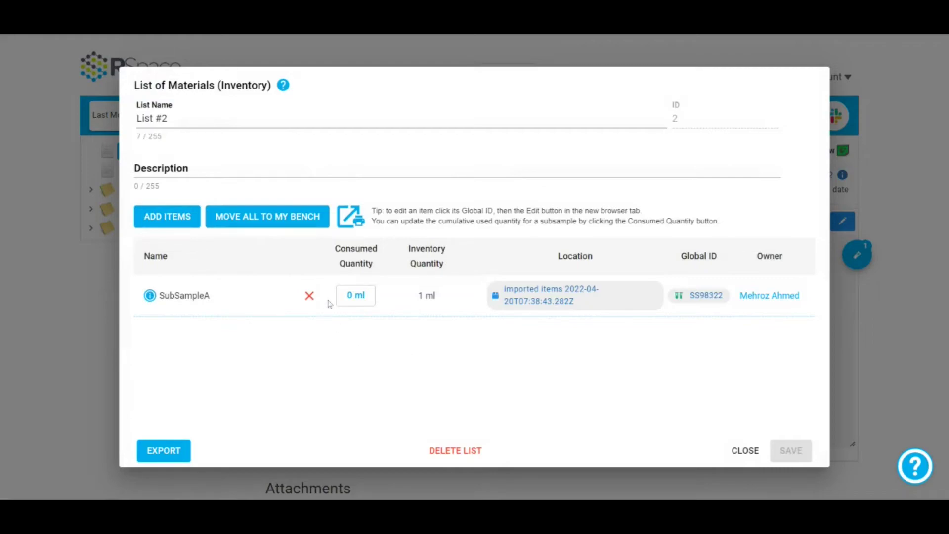
click(173, 219)
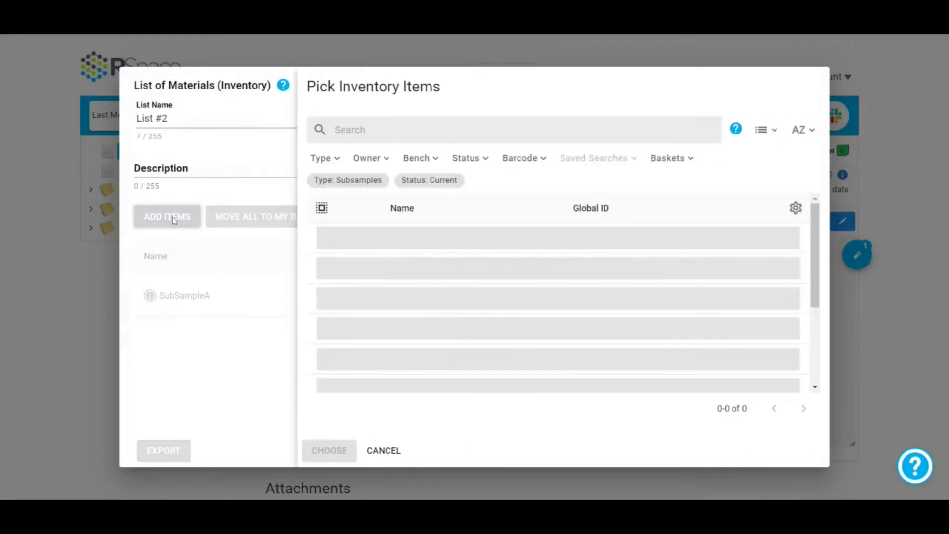
click(320, 266)
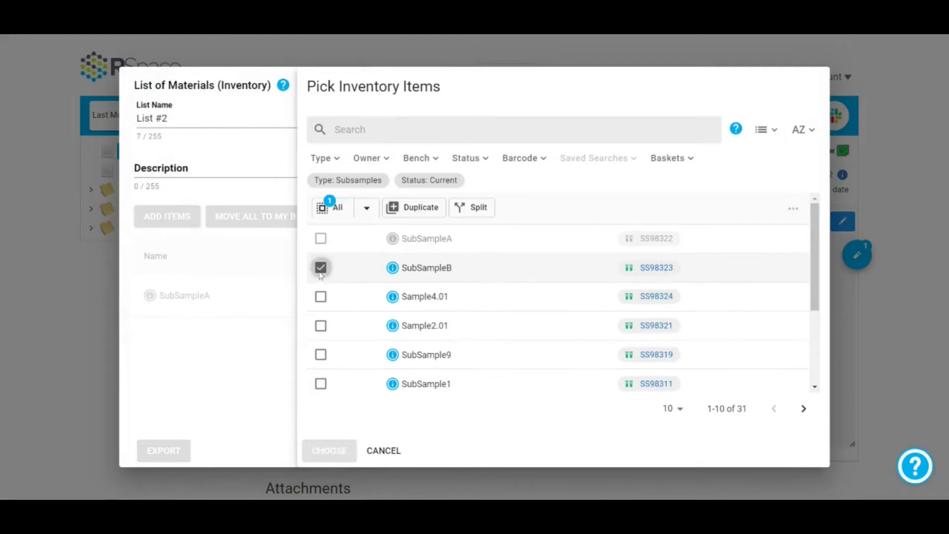
click(330, 450)
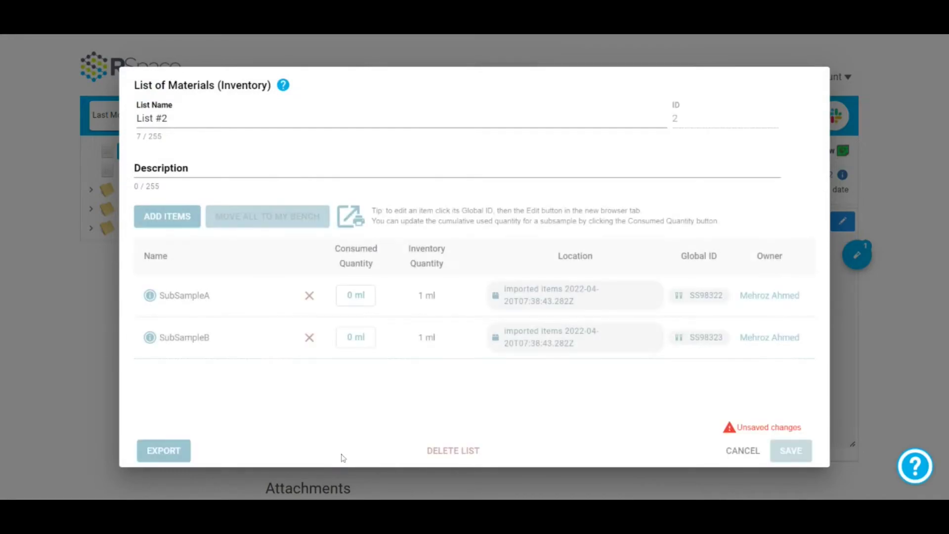
click(793, 451)
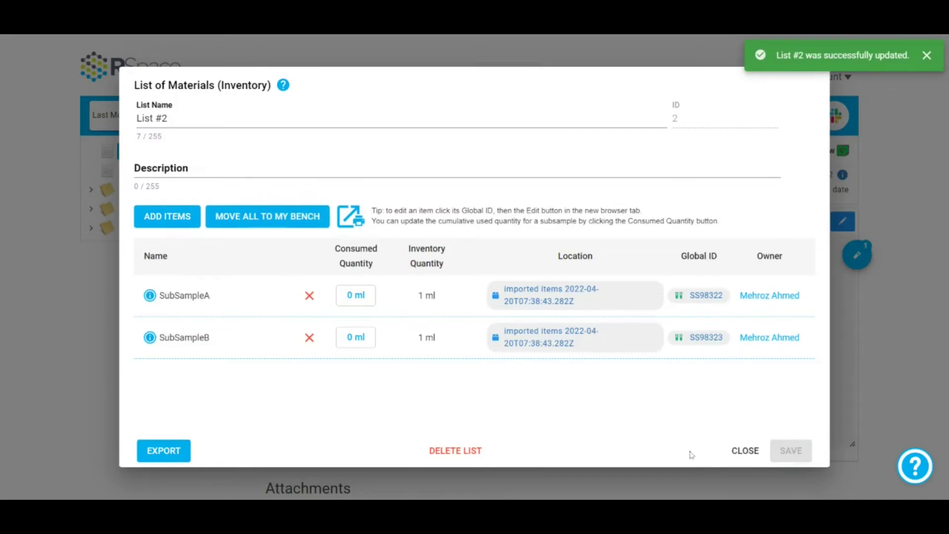
click(745, 451)
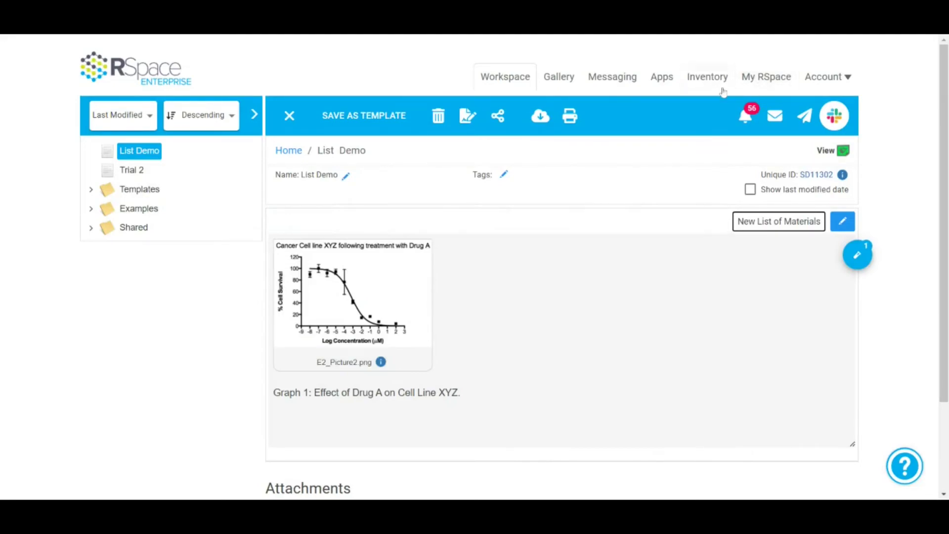
Generate the audit report from My RSpace's Auditing page, showing 470 hits.
click(756, 86)
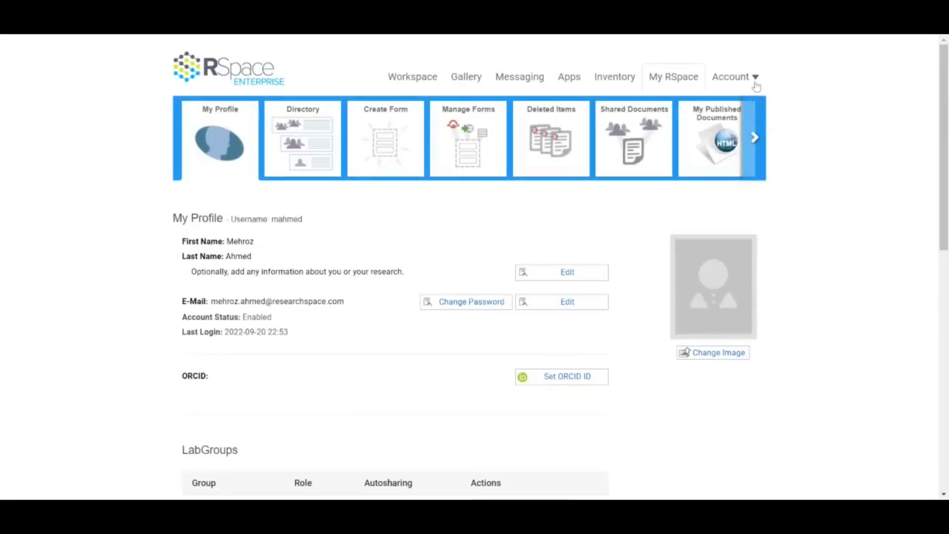
click(754, 136)
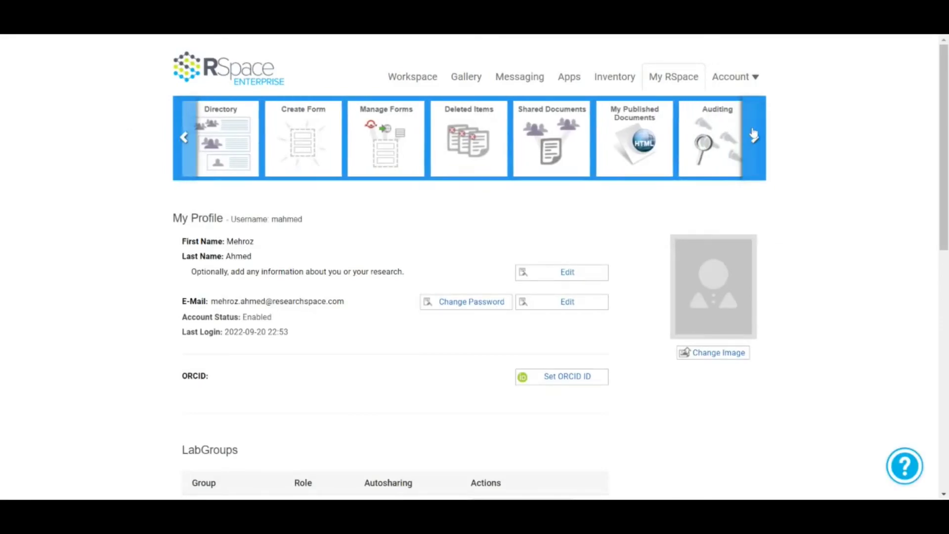
click(701, 144)
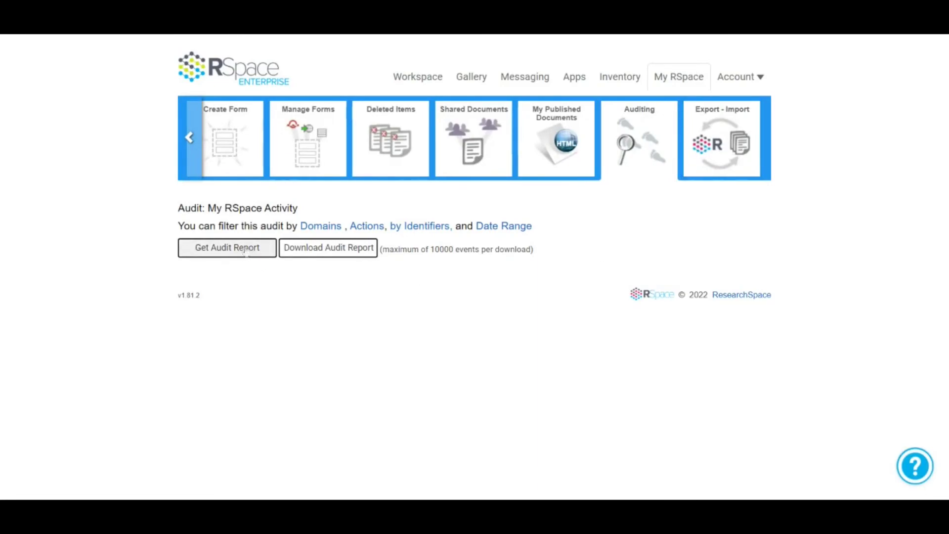
click(221, 249)
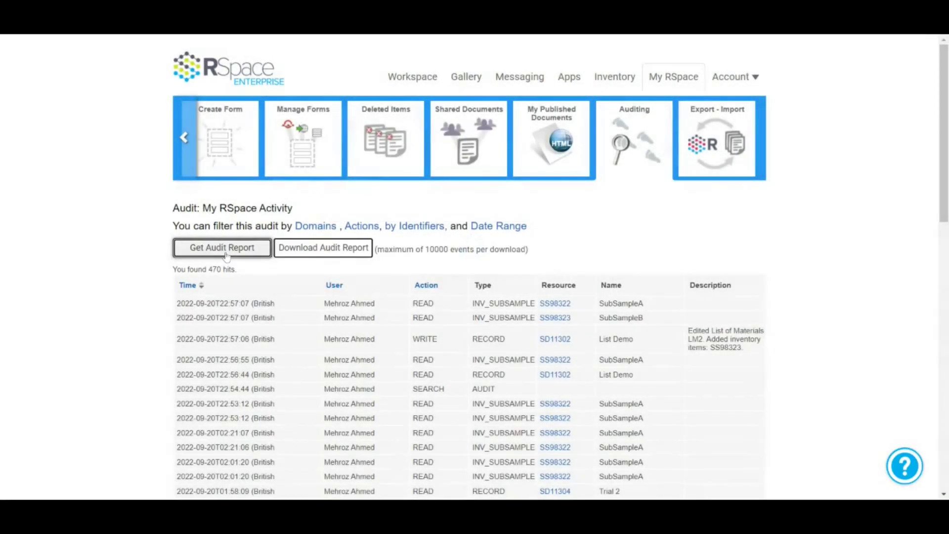